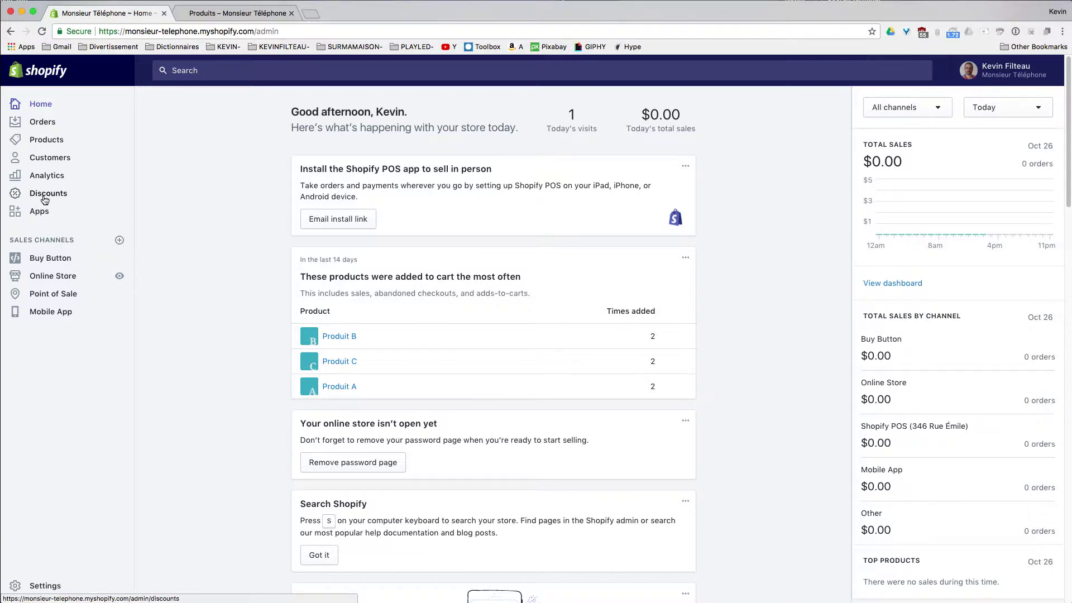
# Step: Create a new discount in the store admin with the discount code halloween
pyautogui.click(43, 195)
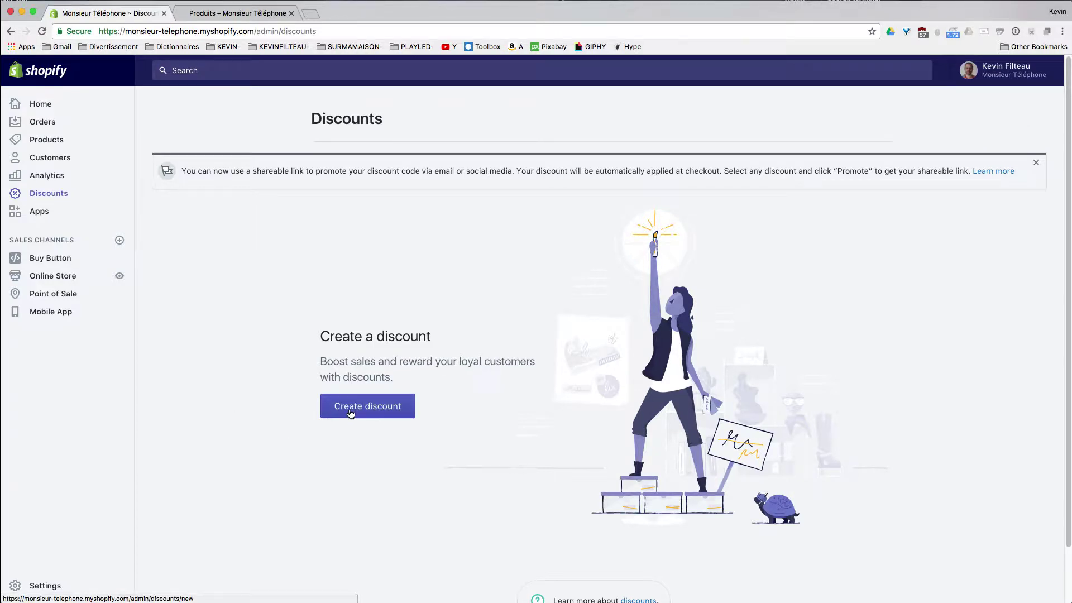
pyautogui.click(350, 413)
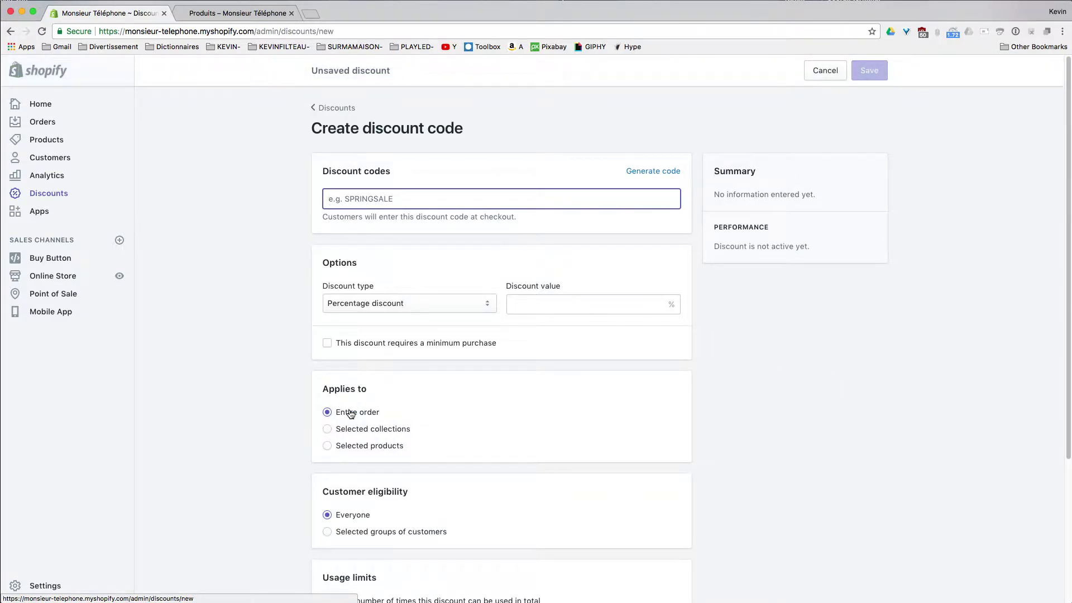
pyautogui.write('ho')
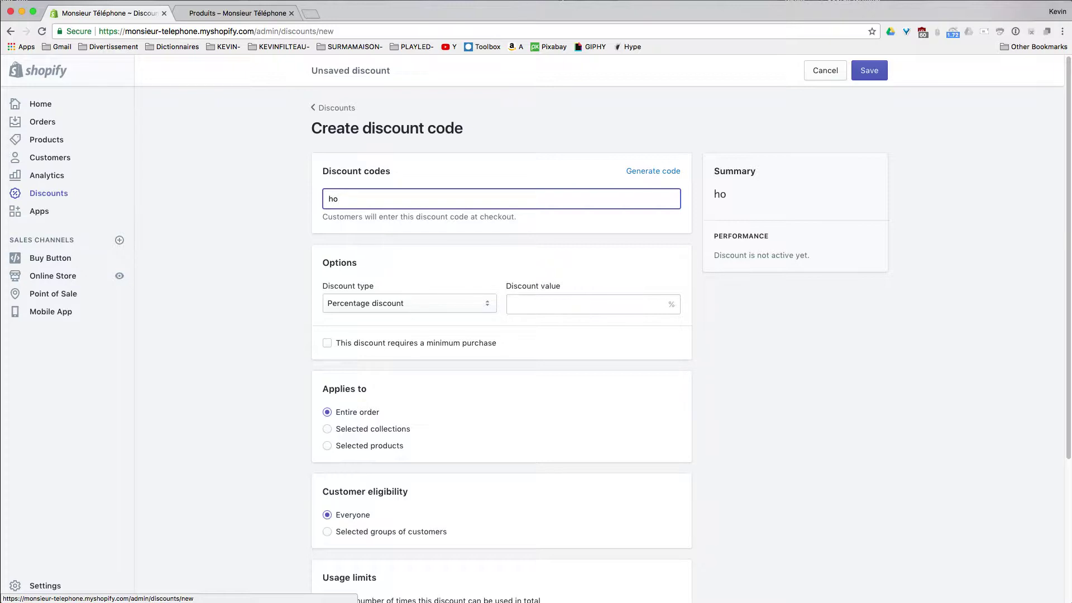
pyautogui.press('BackSpace')
pyautogui.write('alloween')
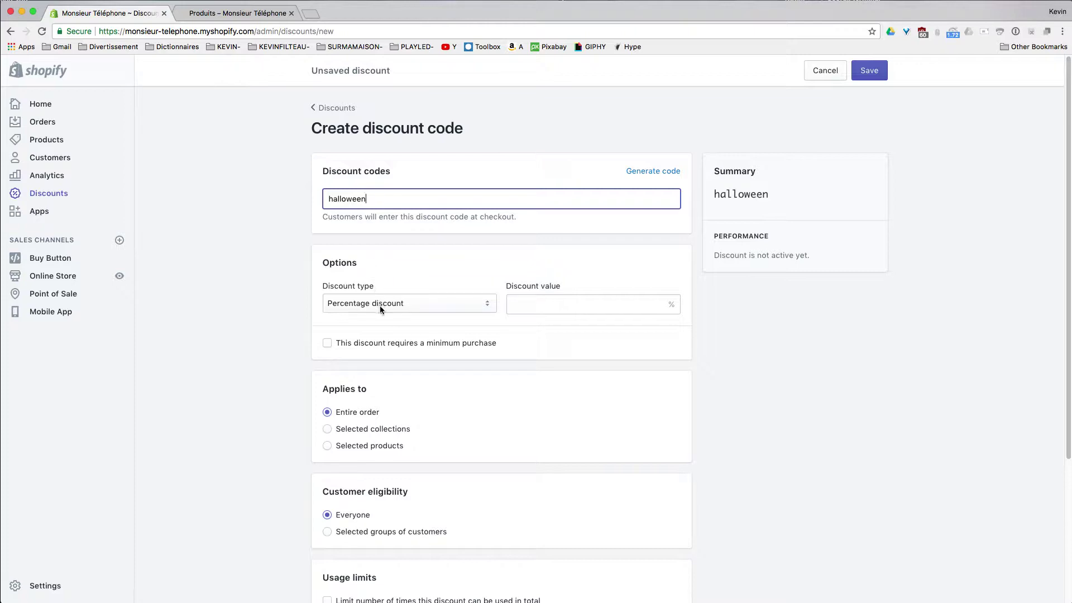
# Step: Make the discount a percentage discount with a value of 10%
pyautogui.click(402, 307)
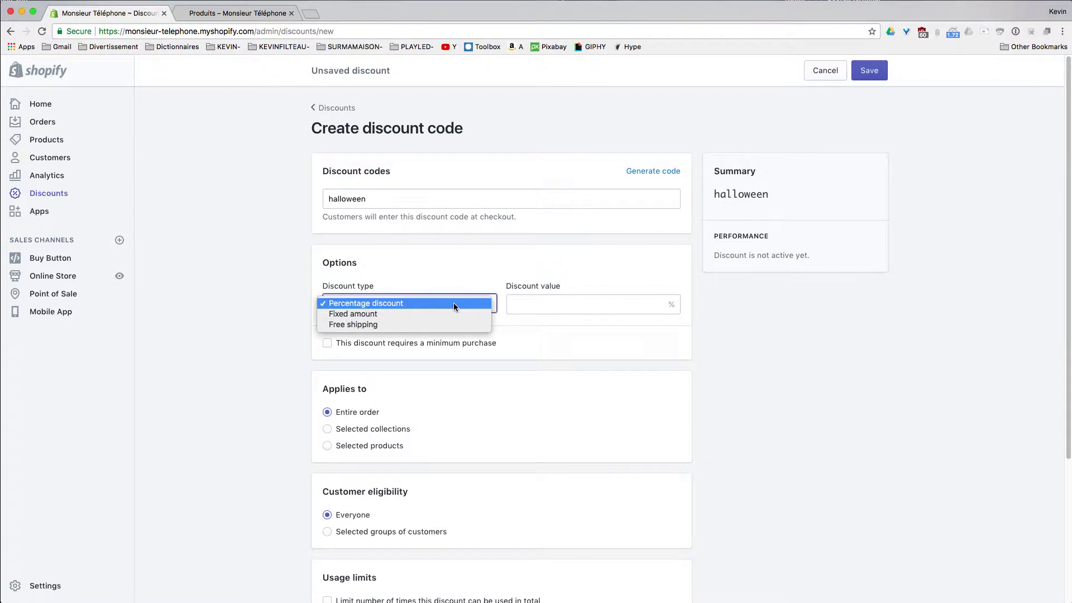
pyautogui.click(423, 304)
pyautogui.click(546, 302)
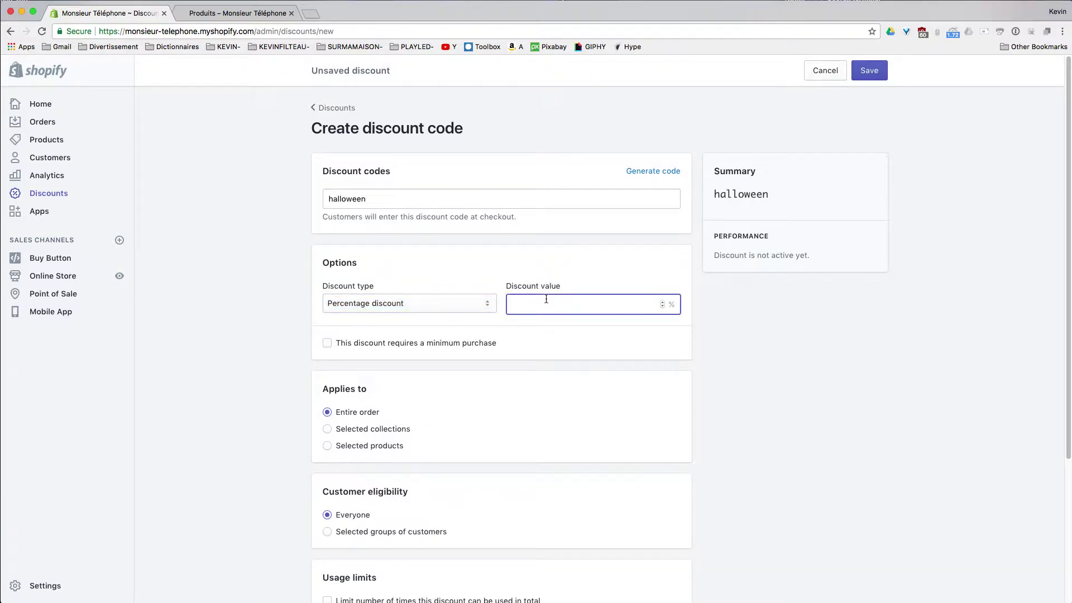
pyautogui.write('10')
pyautogui.moveTo(533, 305); pyautogui.dragTo(477, 301)
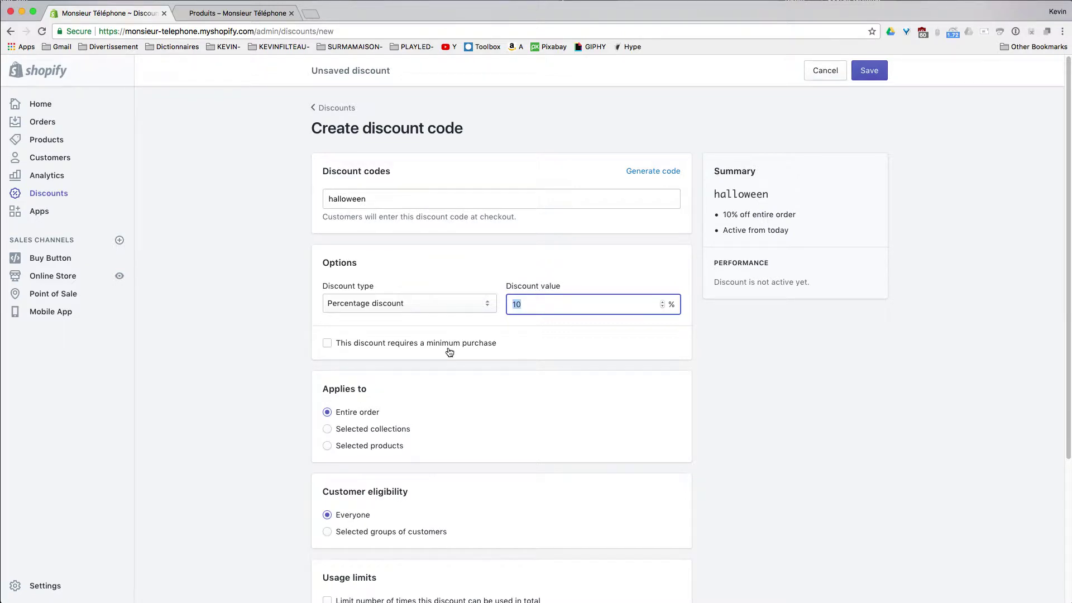
pyautogui.click(261, 336)
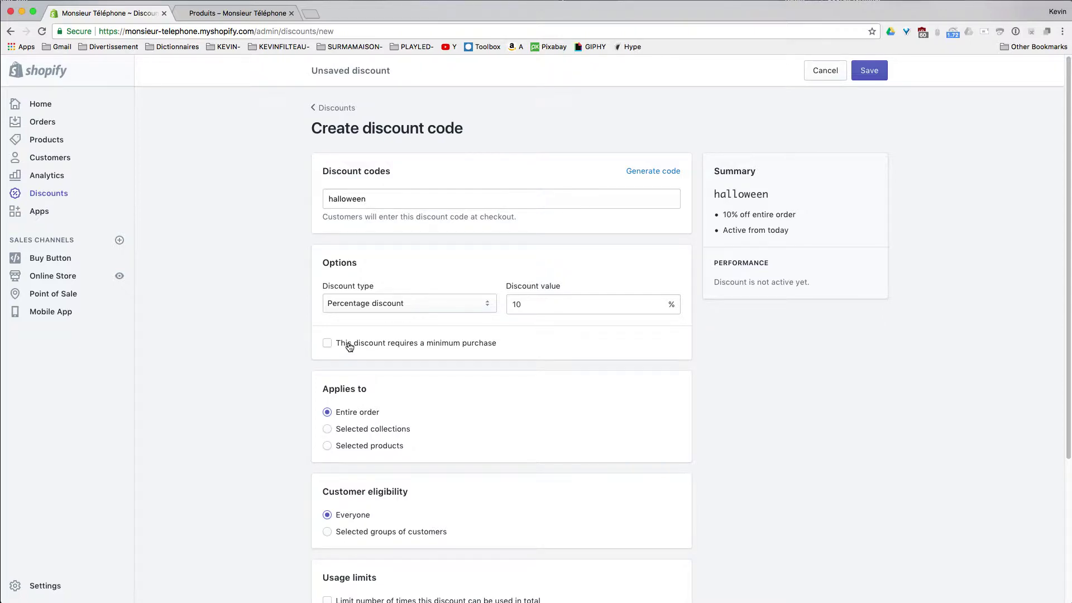
# Step: Require a minimum purchase of $25 for the discount
pyautogui.click(348, 346)
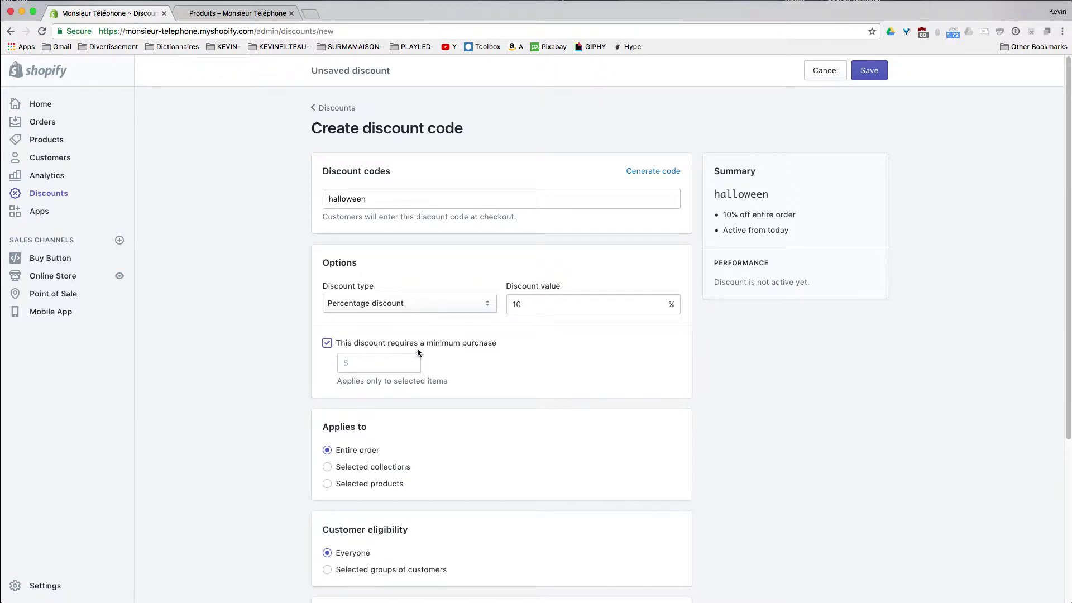
pyautogui.click(392, 364)
pyautogui.write('25')
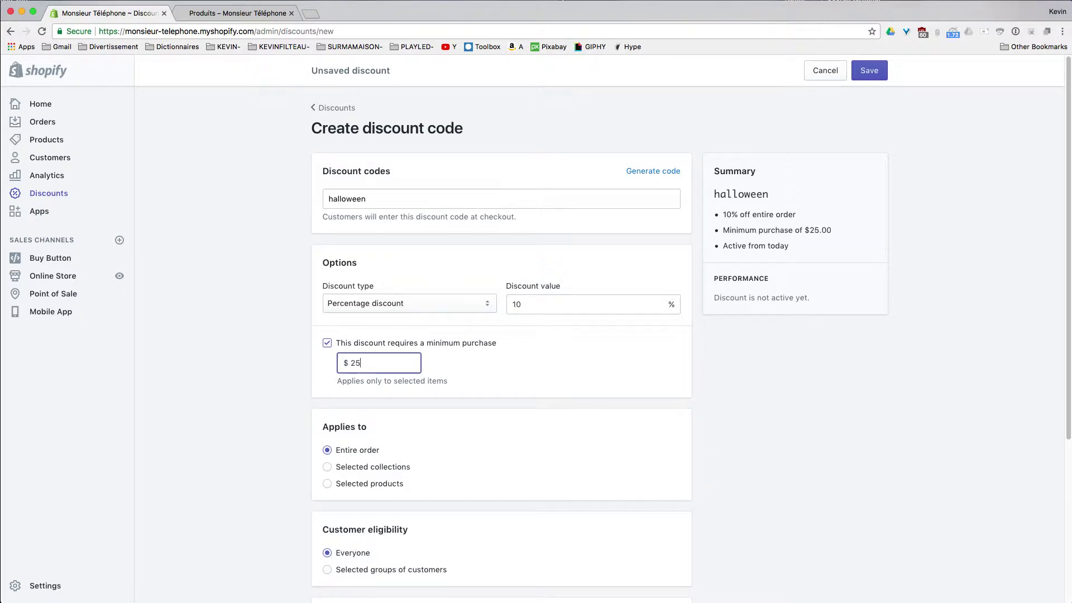
pyautogui.click(279, 374)
# Step: Apply the discount to selected products only, adding Produit A, Produit B and Produit C
pyautogui.scroll(-5, 246, 451)
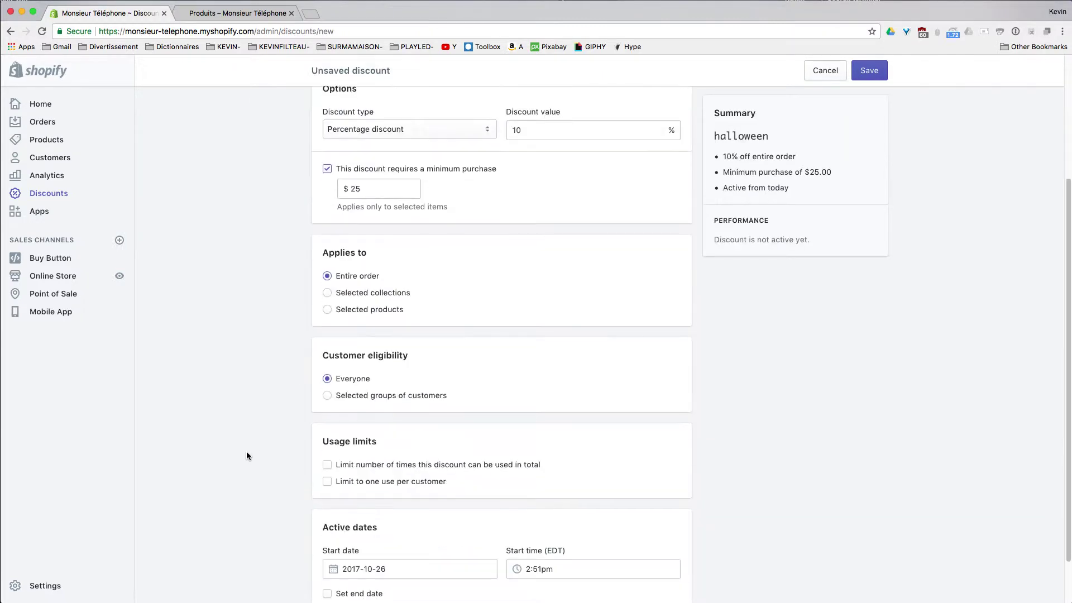
pyautogui.click(327, 311)
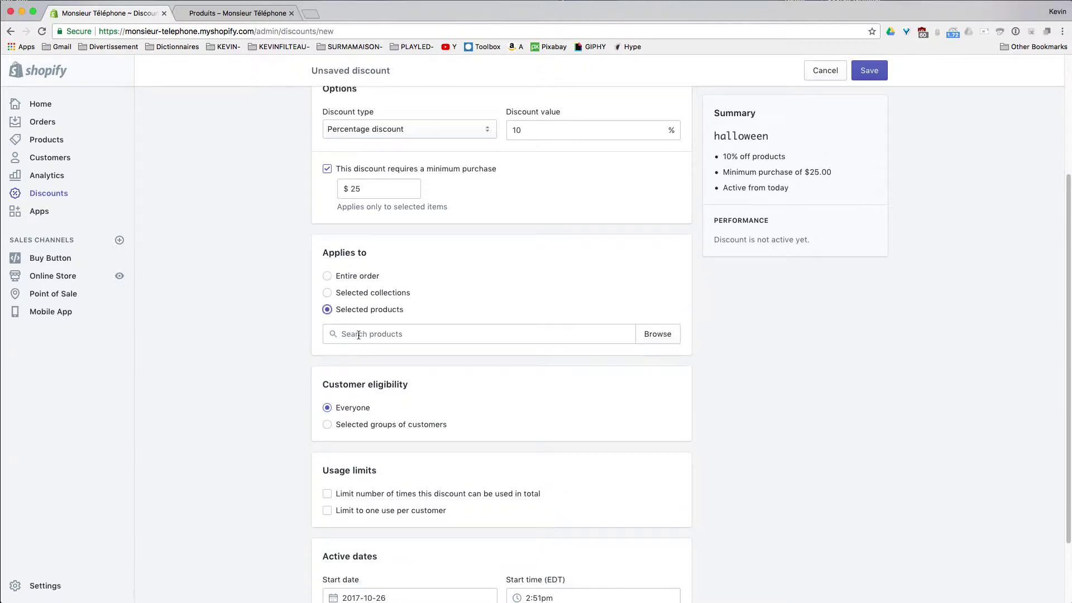
pyautogui.click(400, 334)
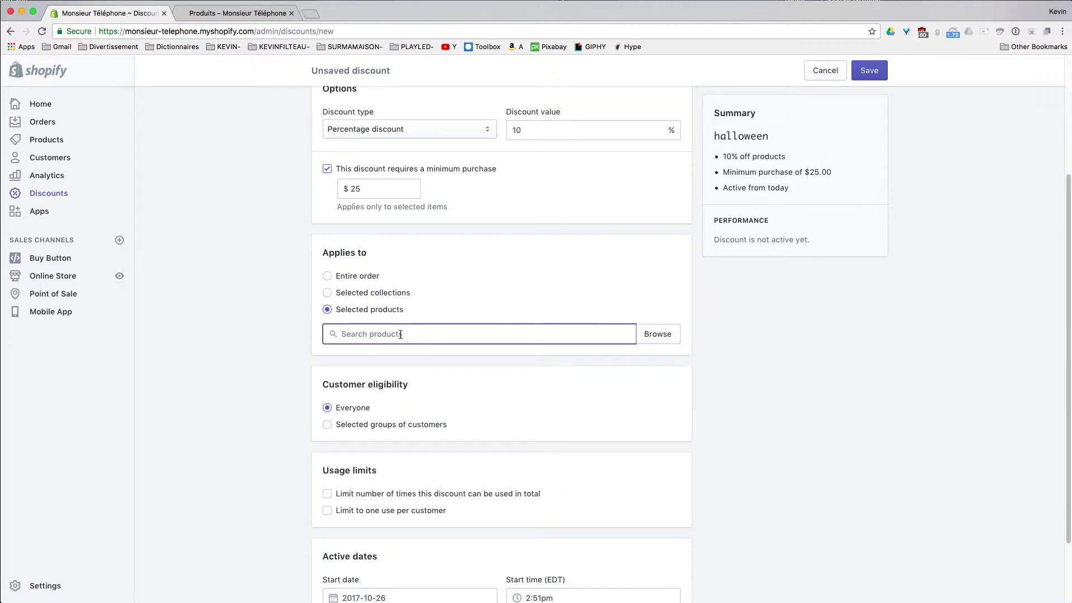
pyautogui.write('pr')
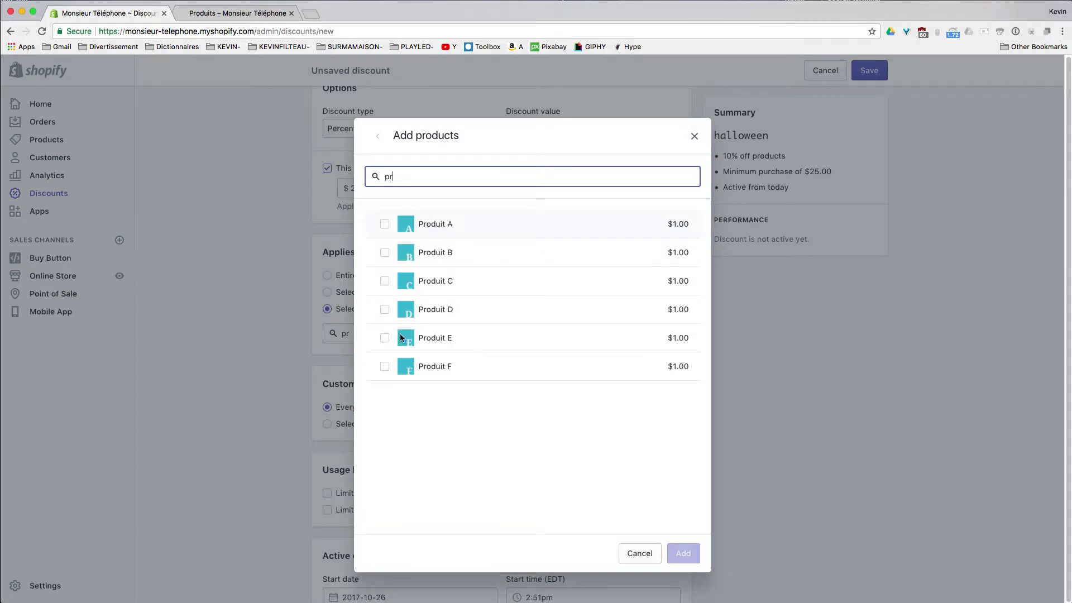
pyautogui.click(385, 224)
pyautogui.click(385, 252)
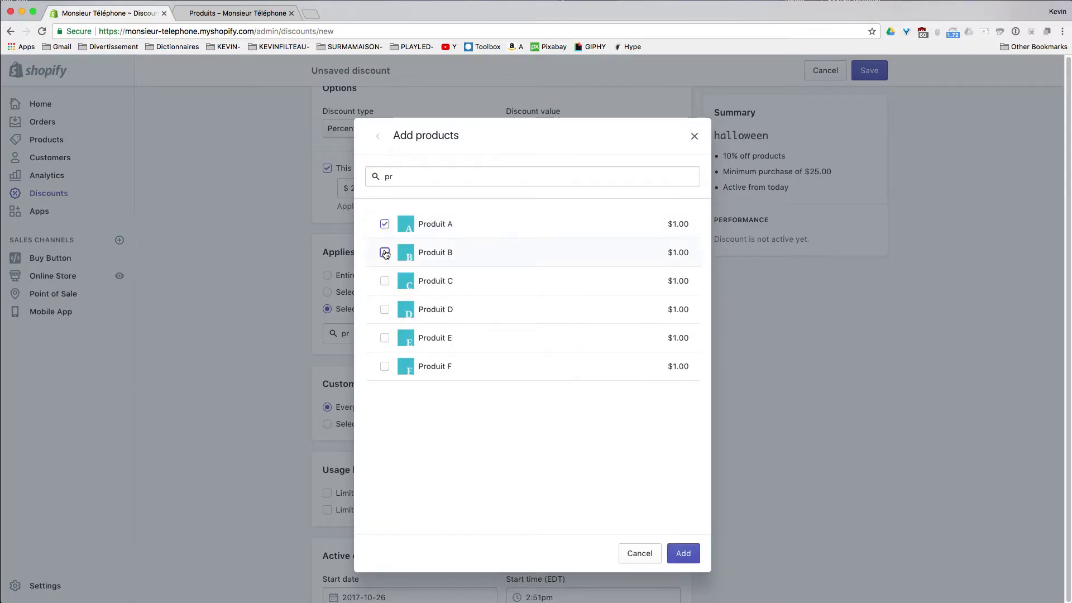
pyautogui.click(385, 282)
pyautogui.click(682, 553)
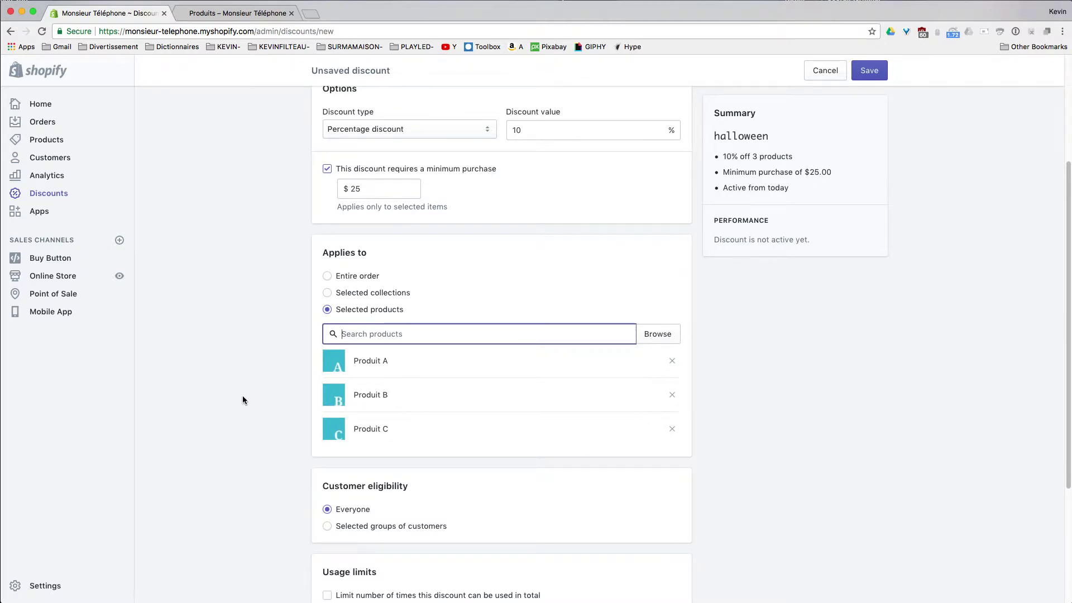
# Step: Try a limit of 50 total uses for the discount and switch that limit off again
pyautogui.scroll(-4, 244, 397)
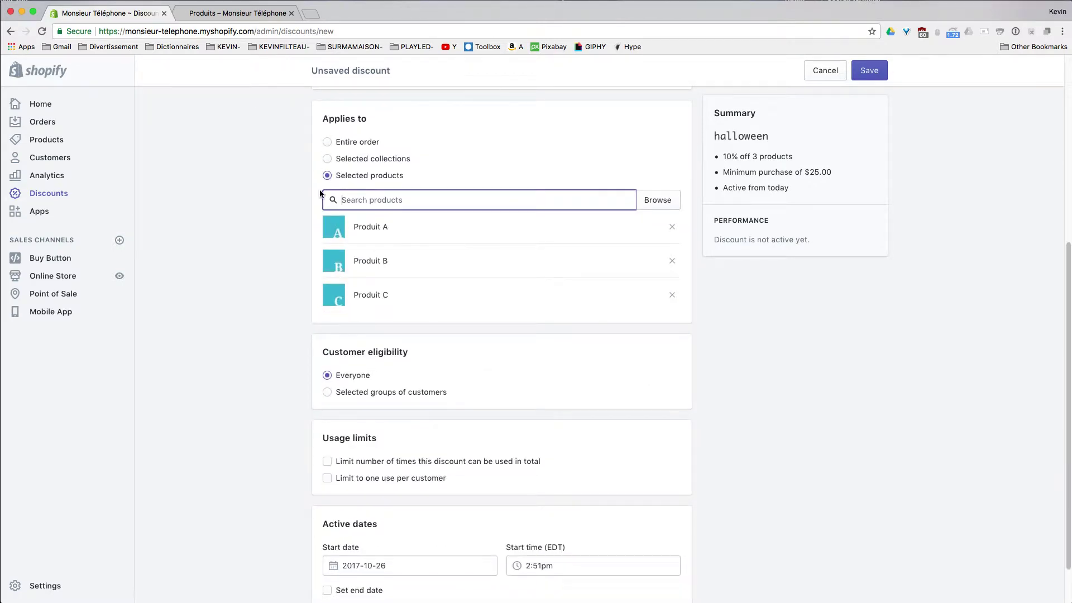
pyautogui.scroll(-2, 296, 253)
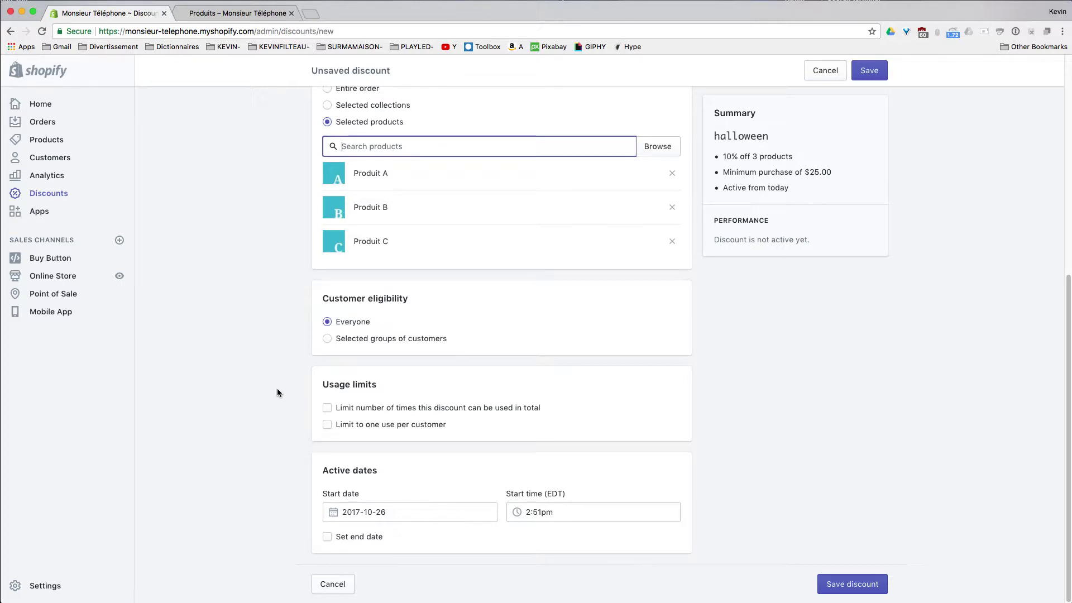
pyautogui.click(327, 407)
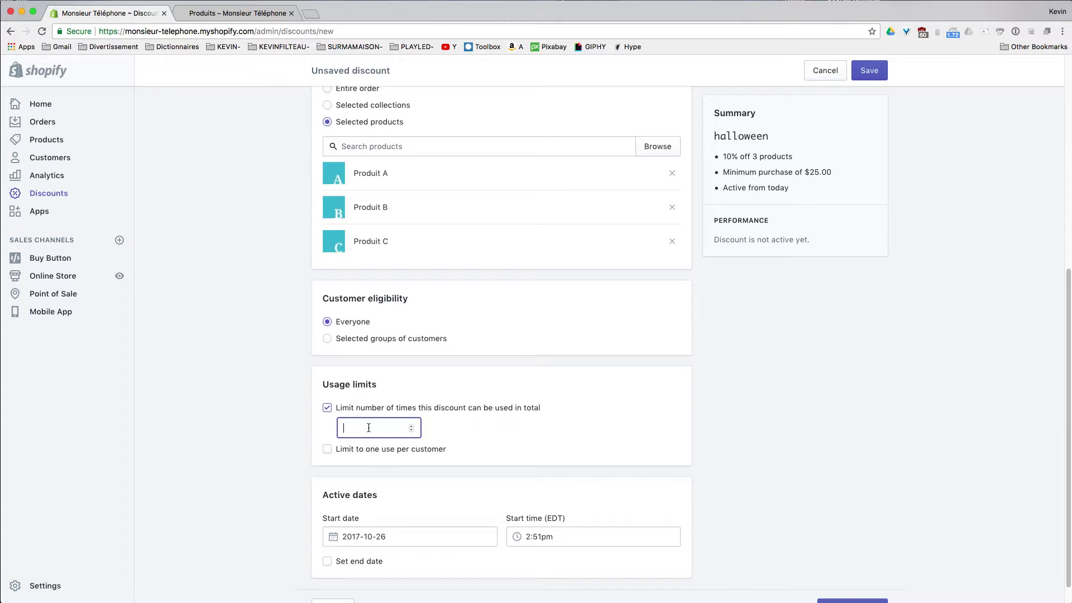
pyautogui.write('50')
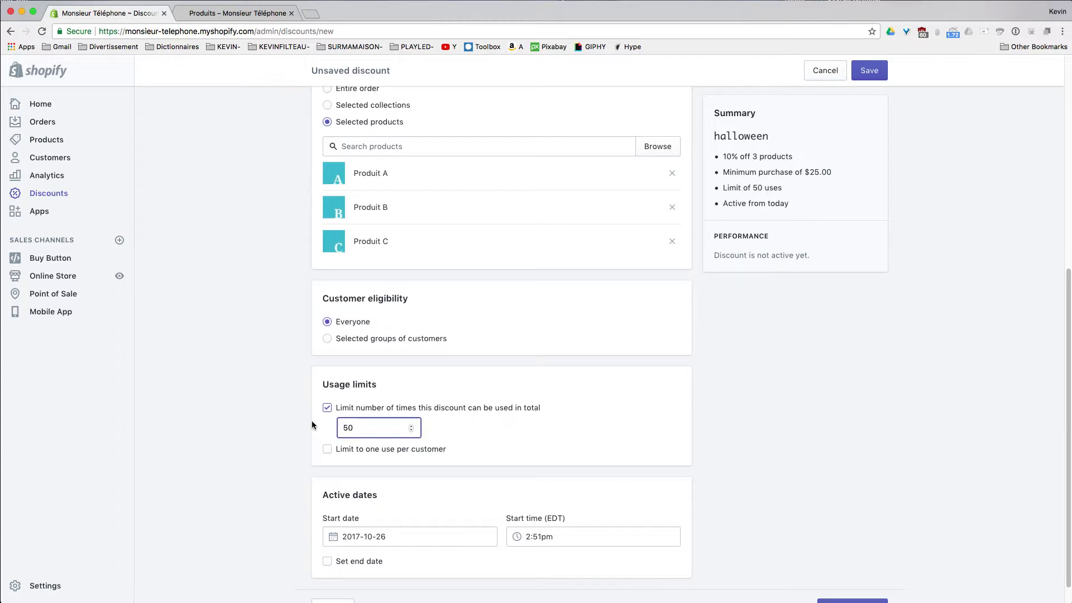
pyautogui.click(271, 429)
pyautogui.doubleClick(367, 424)
pyautogui.click(326, 407)
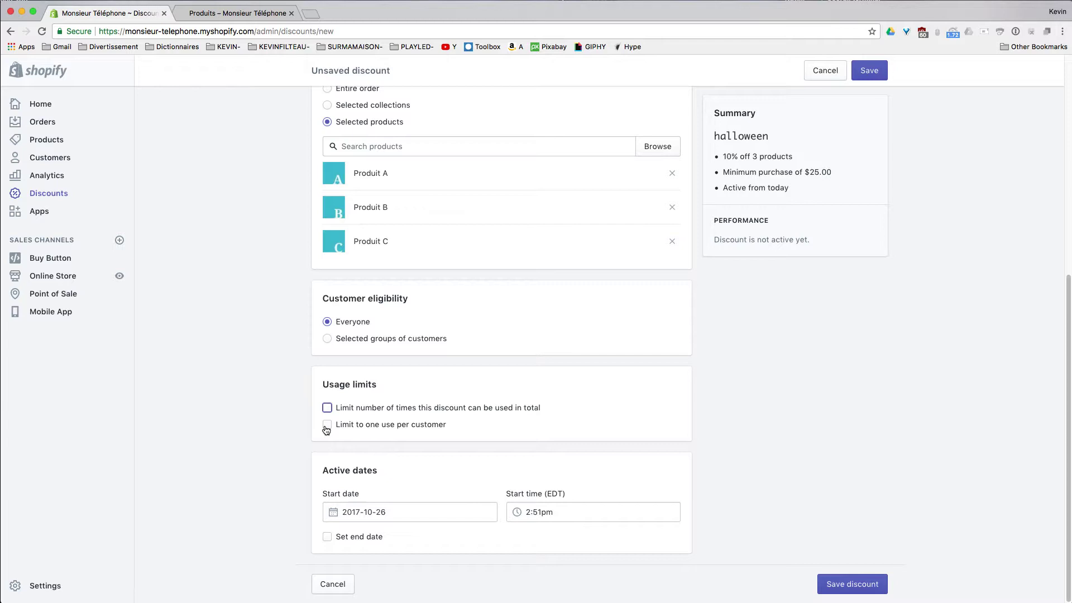
# Step: Limit the discount to one use per customer and set its end date to 2017-10-29
pyautogui.click(326, 425)
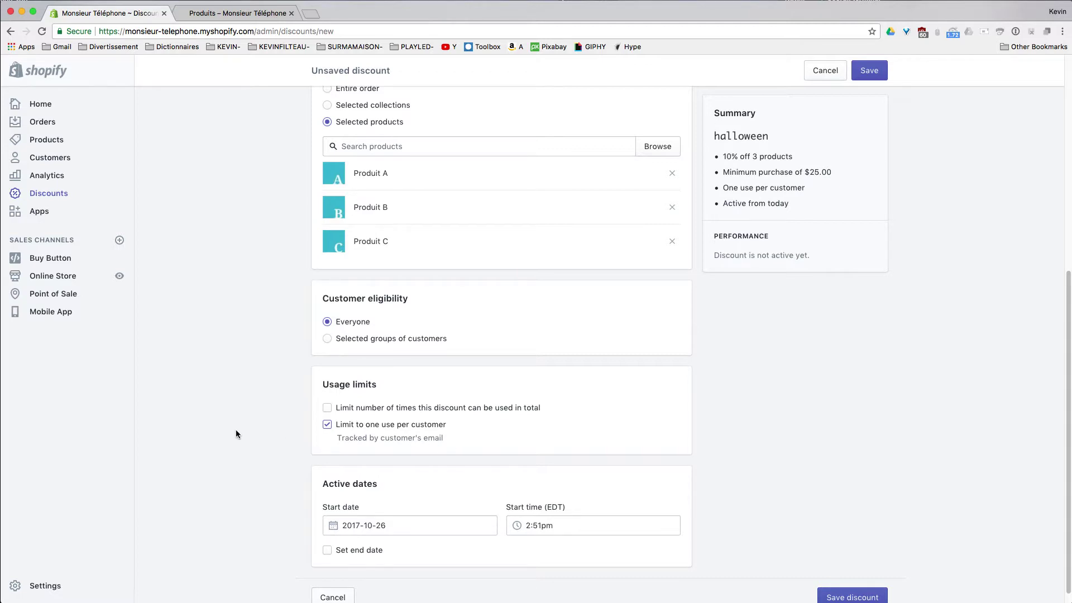
pyautogui.scroll(-1, 236, 431)
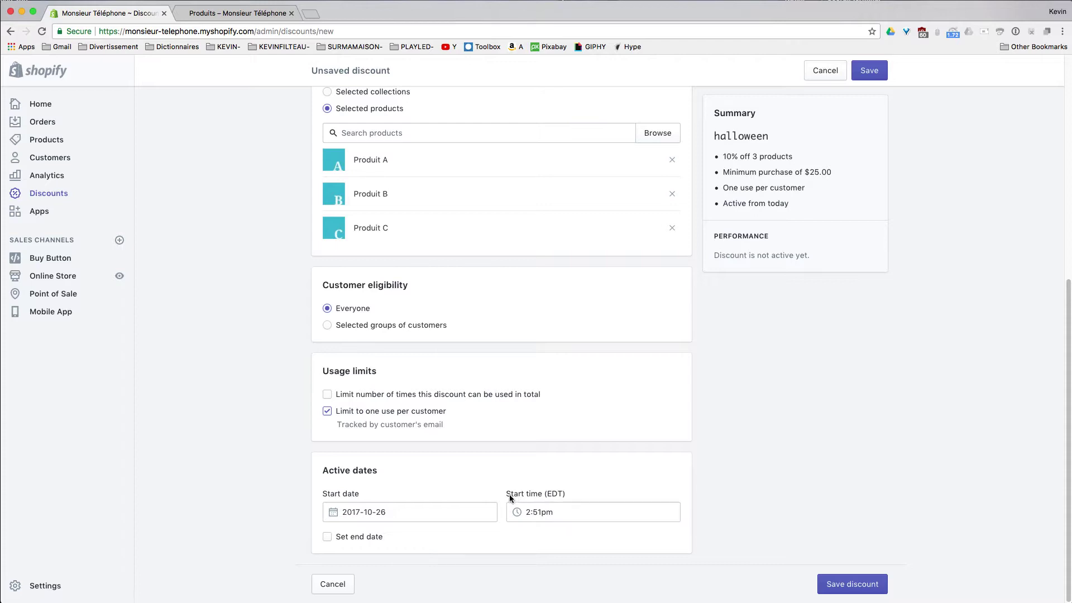
pyautogui.click(328, 537)
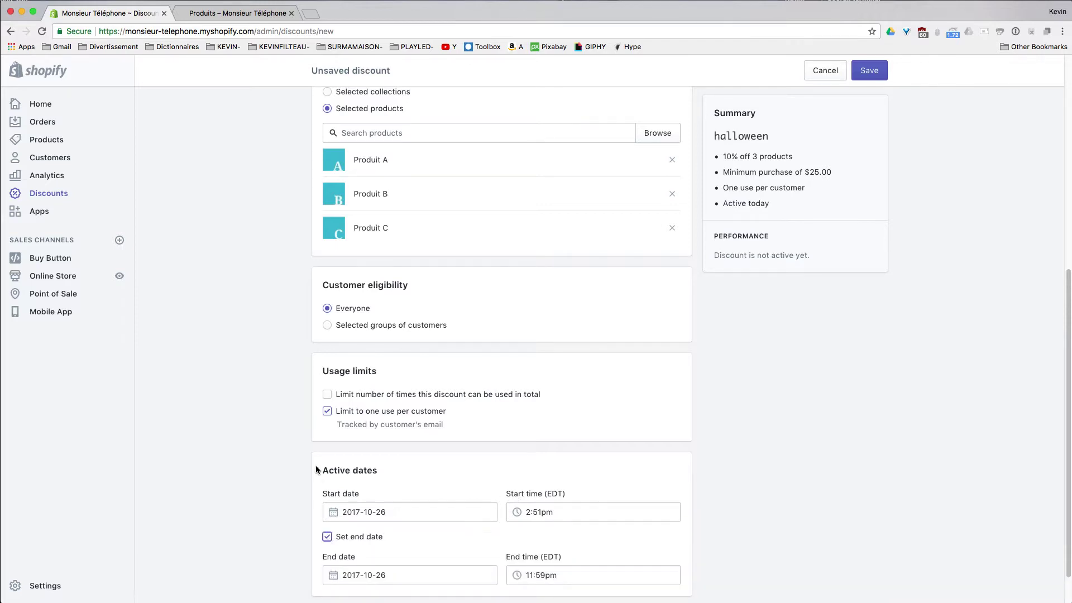
pyautogui.scroll(-2, 293, 510)
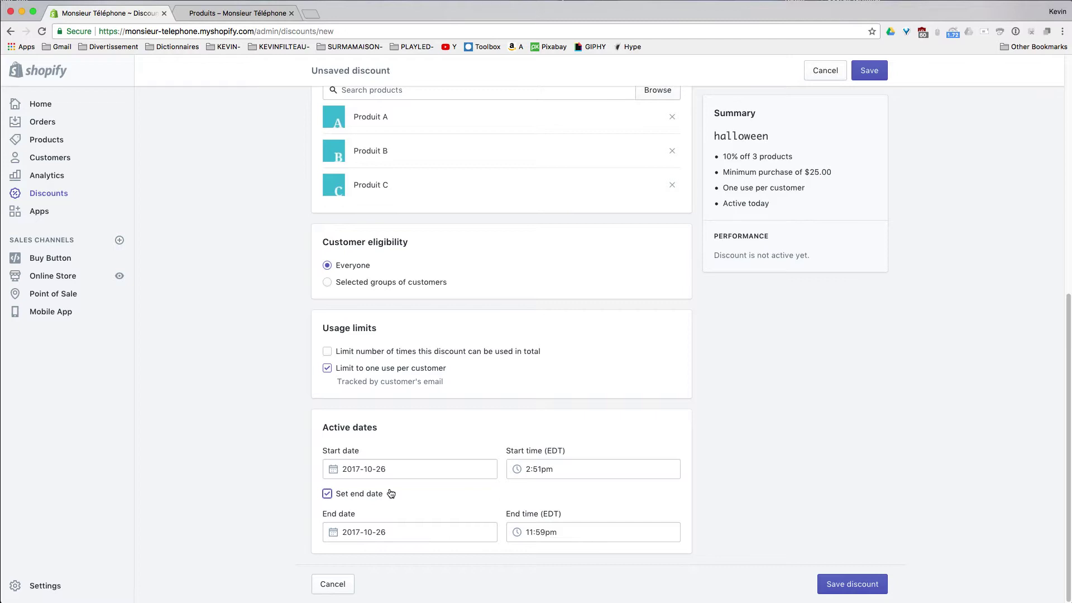
pyautogui.click(398, 533)
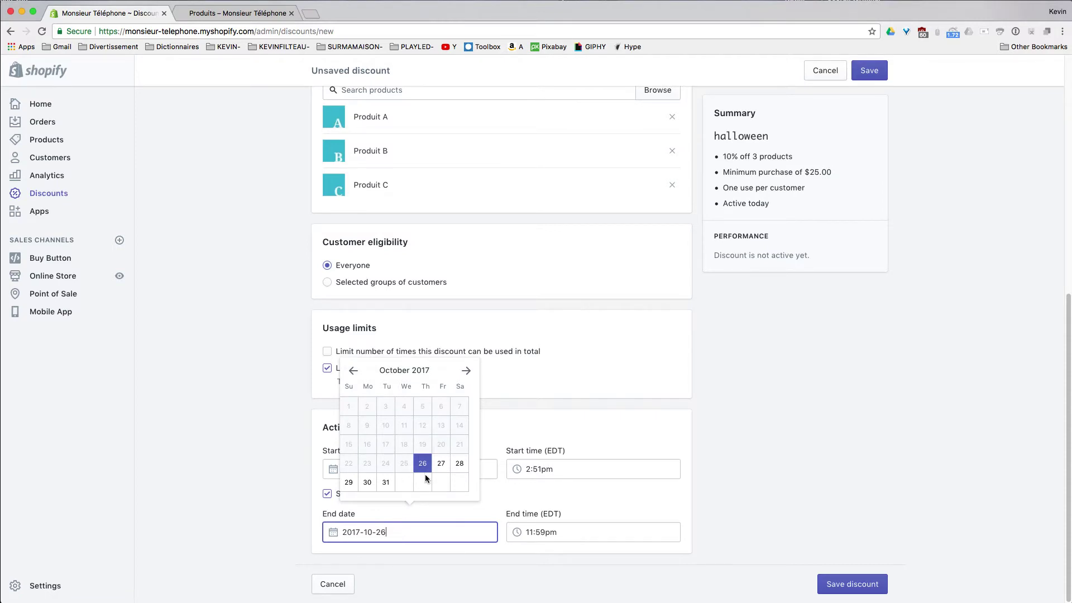
pyautogui.click(348, 482)
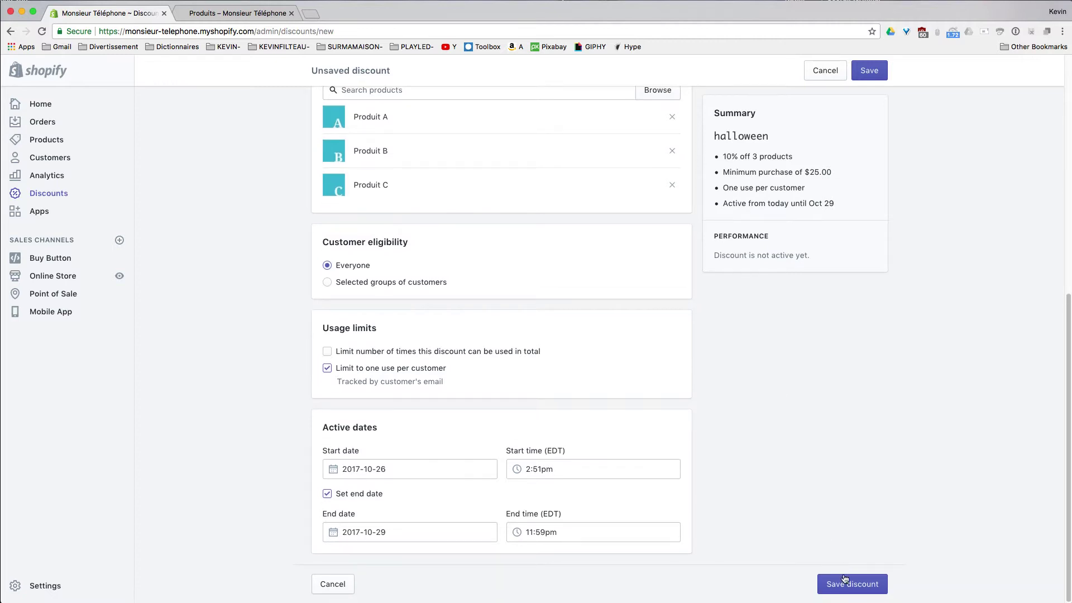
# Step: Review the discount summary, checking the code, the product discount and the minimum purchase condition
pyautogui.moveTo(713, 110); pyautogui.dragTo(840, 202)
pyautogui.doubleClick(726, 135)
pyautogui.tripleClick(797, 157)
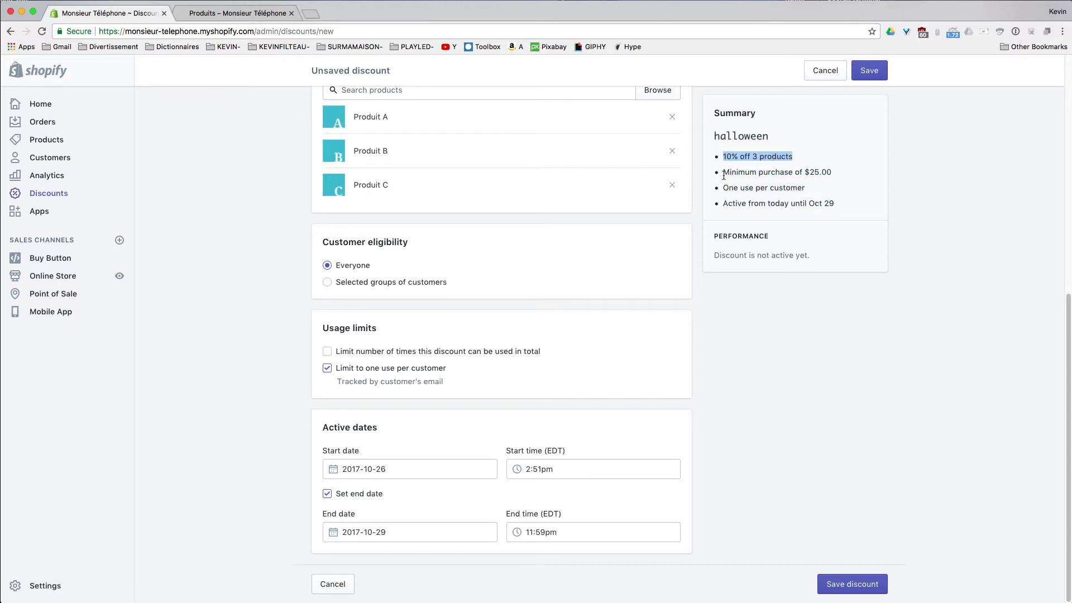
pyautogui.moveTo(722, 173); pyautogui.dragTo(837, 178)
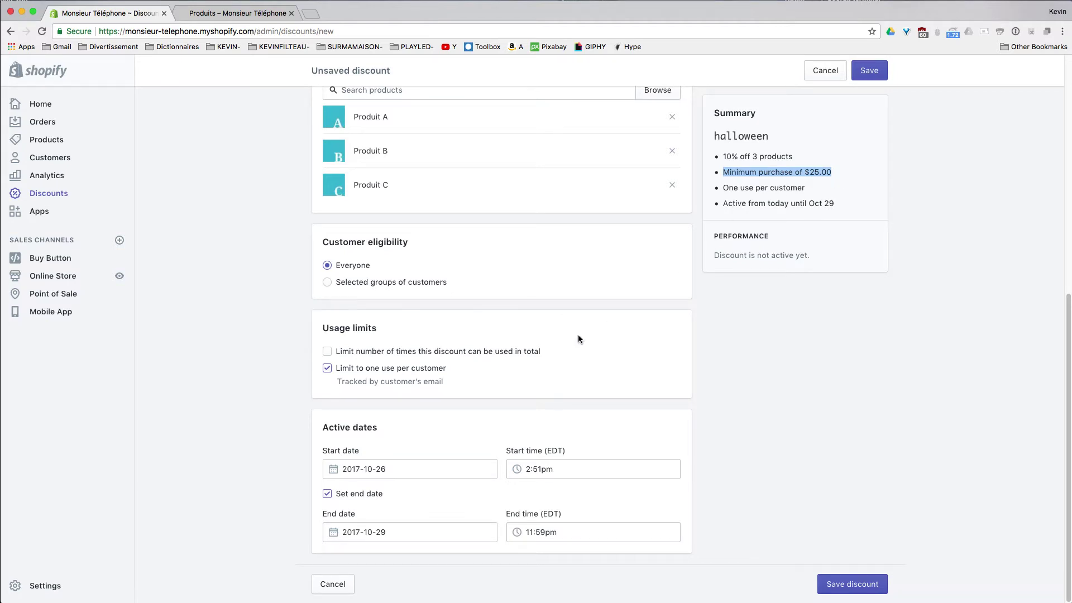
# Step: Remove the minimum purchase requirement from the discount and save it
pyautogui.scroll(6, 579, 339)
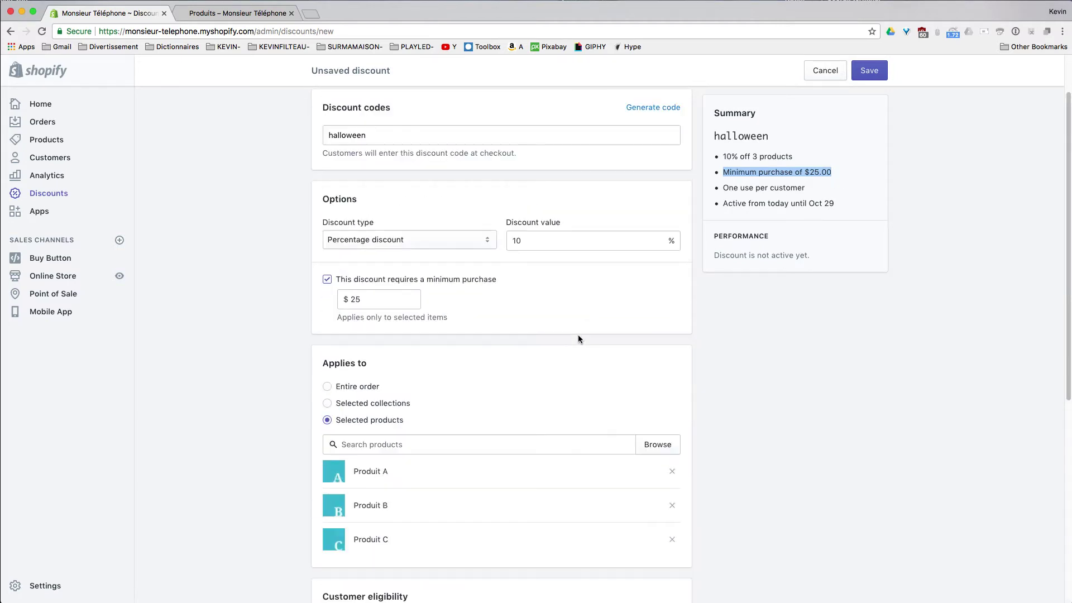
pyautogui.click(327, 280)
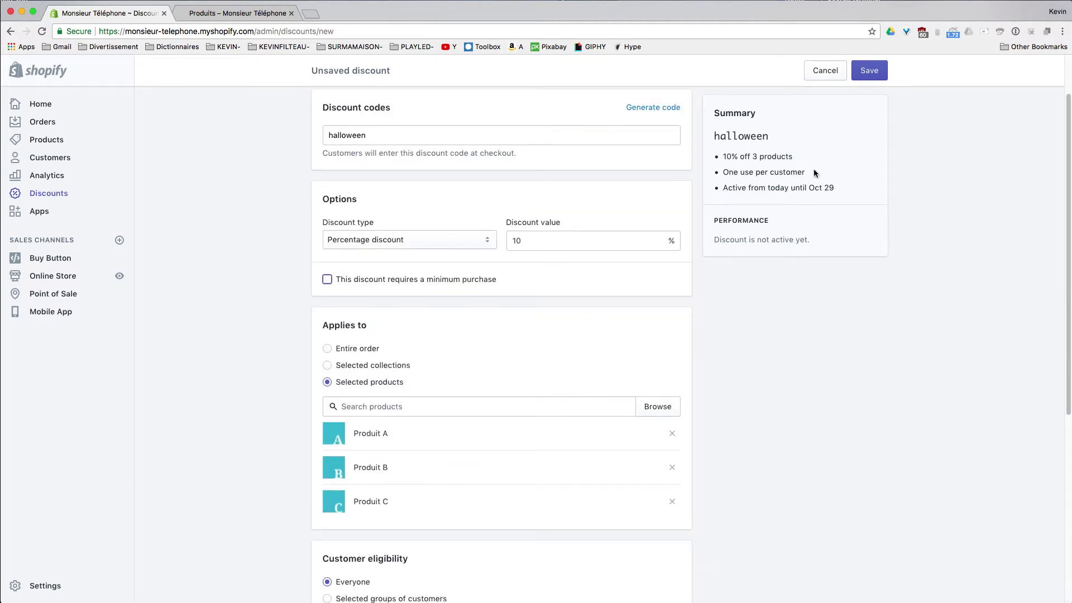
pyautogui.moveTo(814, 173); pyautogui.dragTo(718, 172)
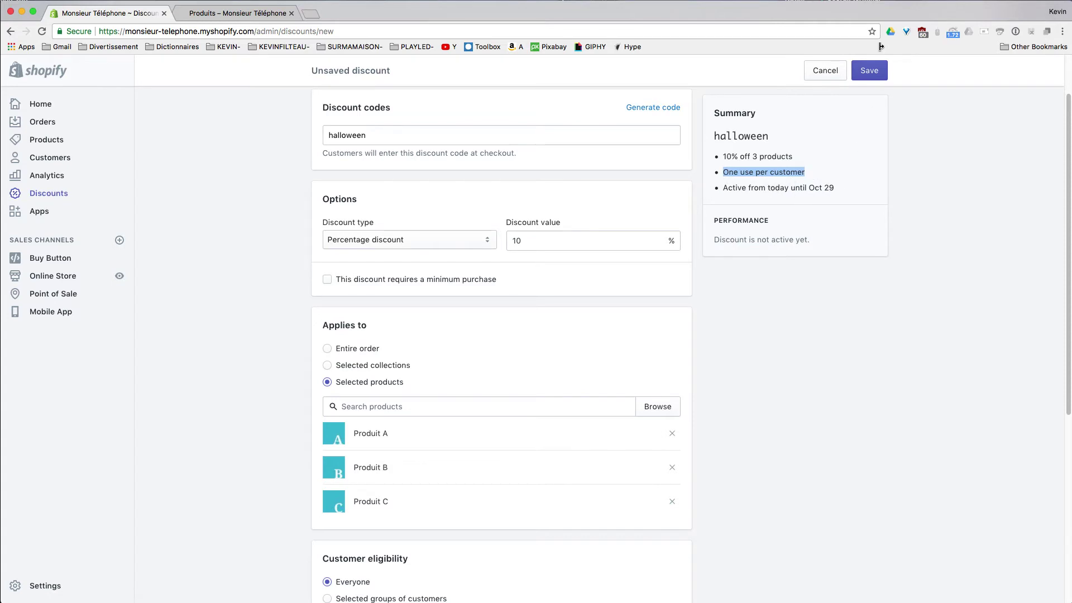
pyautogui.click(871, 76)
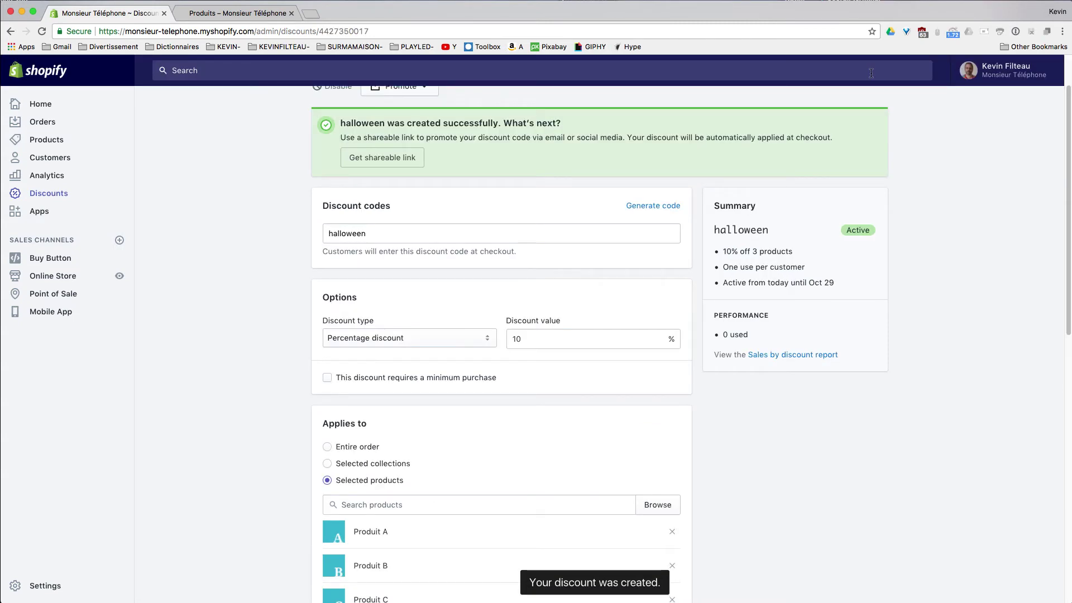
# Step: Switch to the online storefront and open the product page of Produit A
pyautogui.click(192, 14)
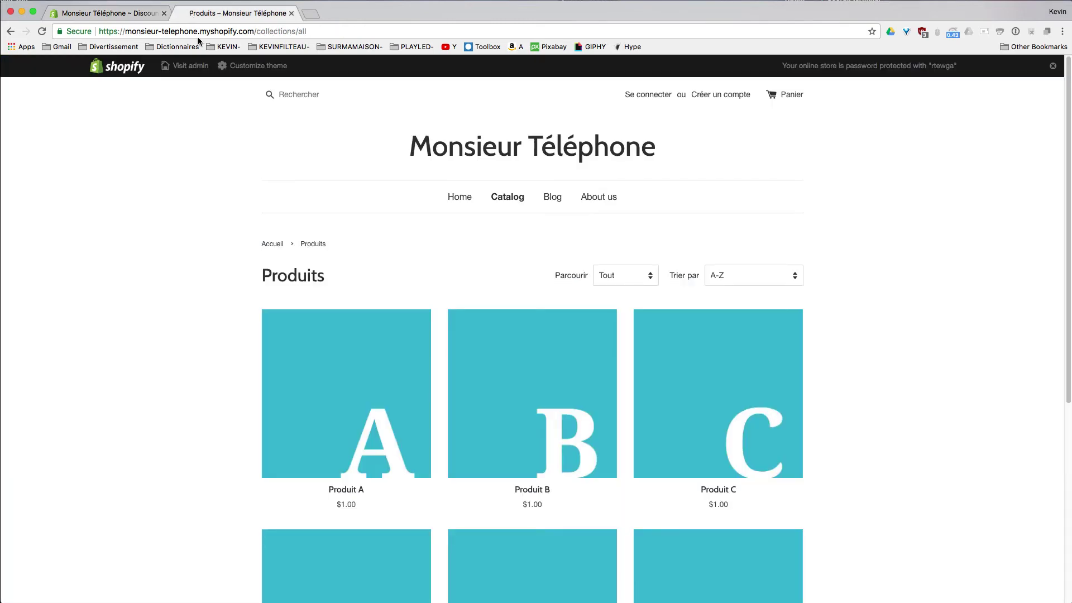
pyautogui.click(279, 362)
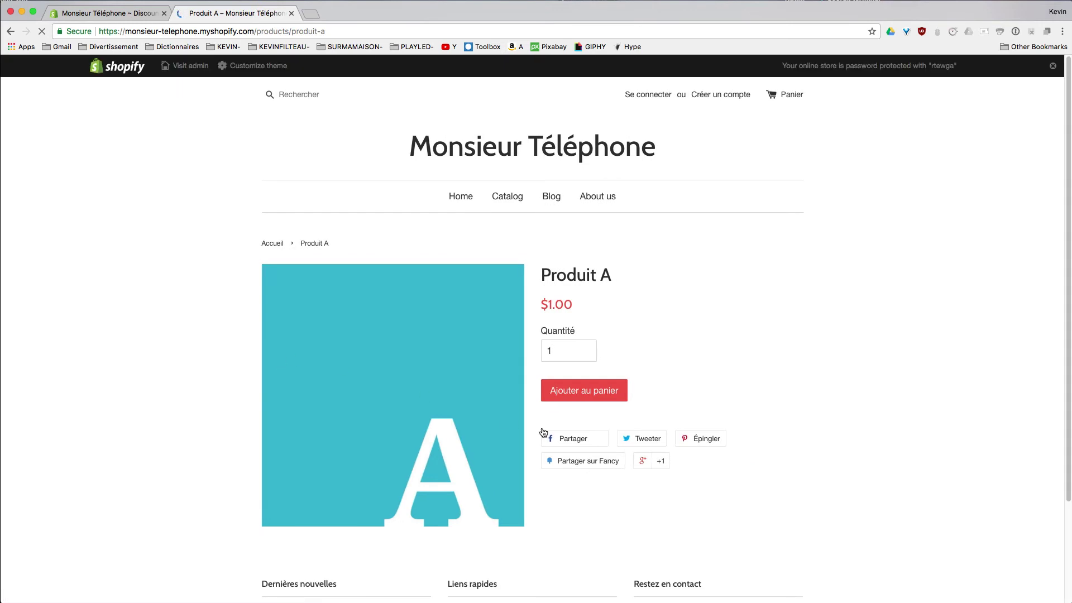
# Step: Add one Produit A to the cart and proceed from the cart to the checkout
pyautogui.click(575, 394)
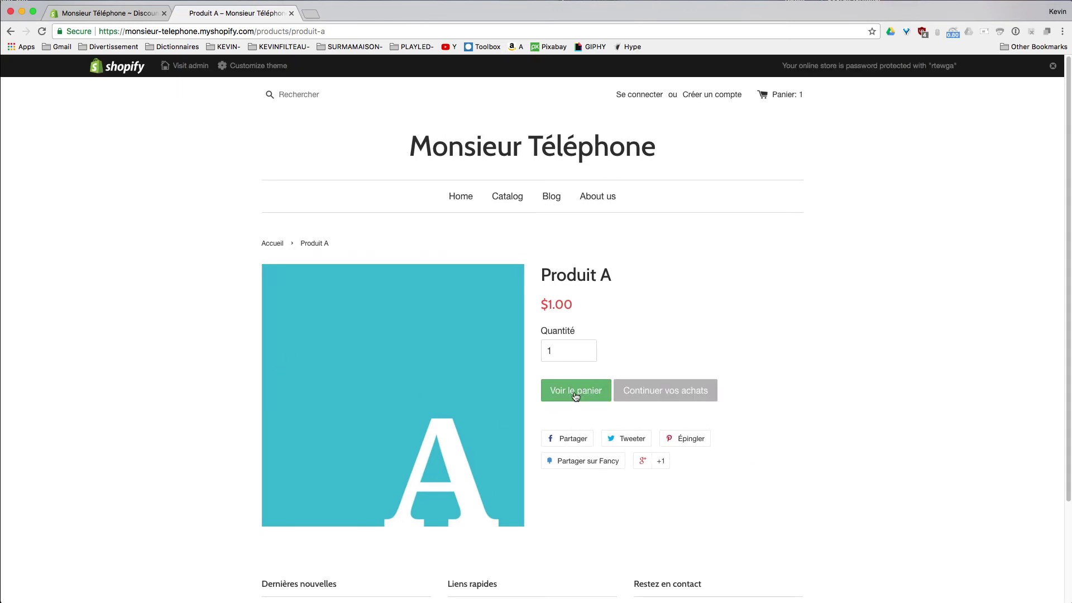
pyautogui.click(576, 394)
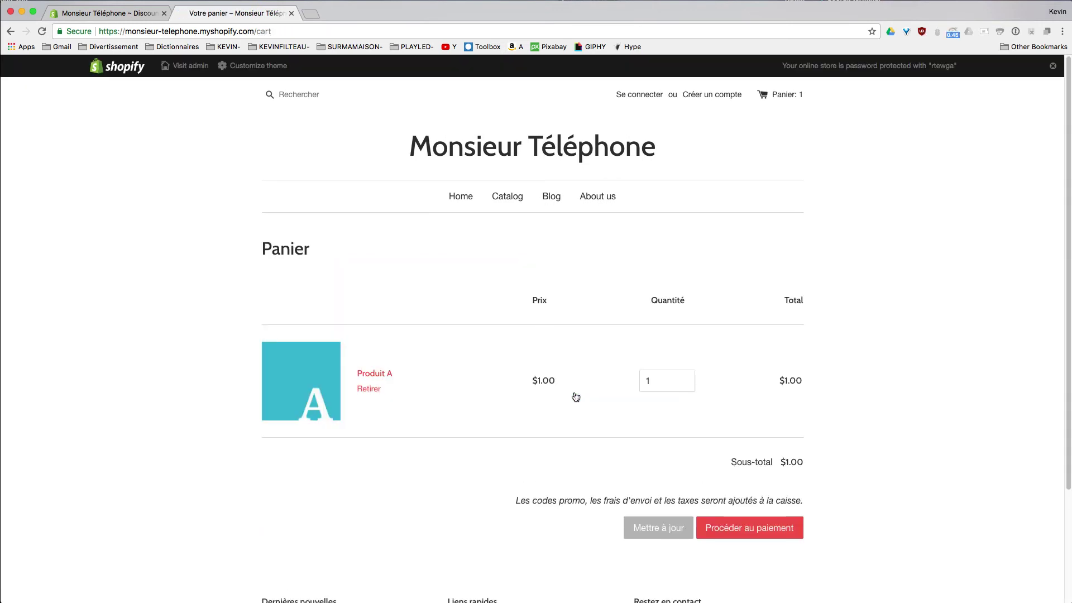
pyautogui.click(728, 528)
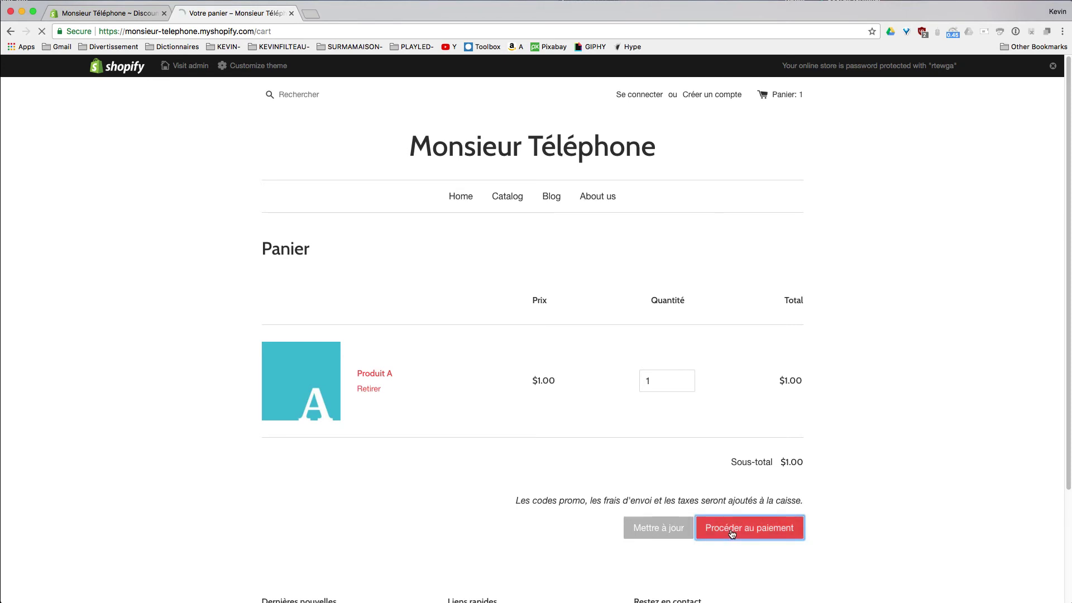
# Step: Apply the promo code halloWEEN to the order at checkout
pyautogui.click(667, 169)
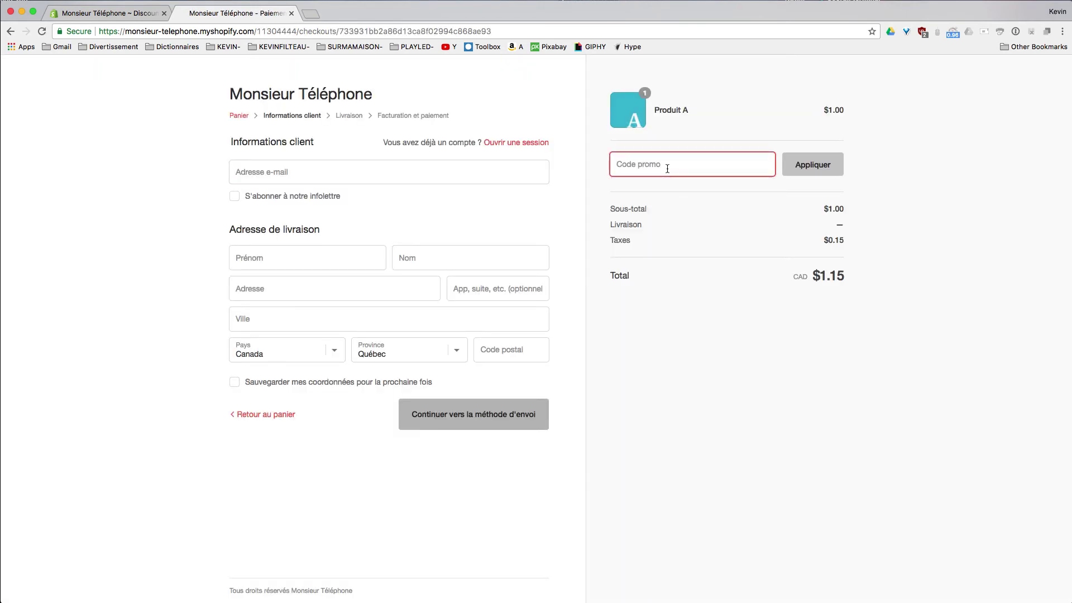
pyautogui.write('h')
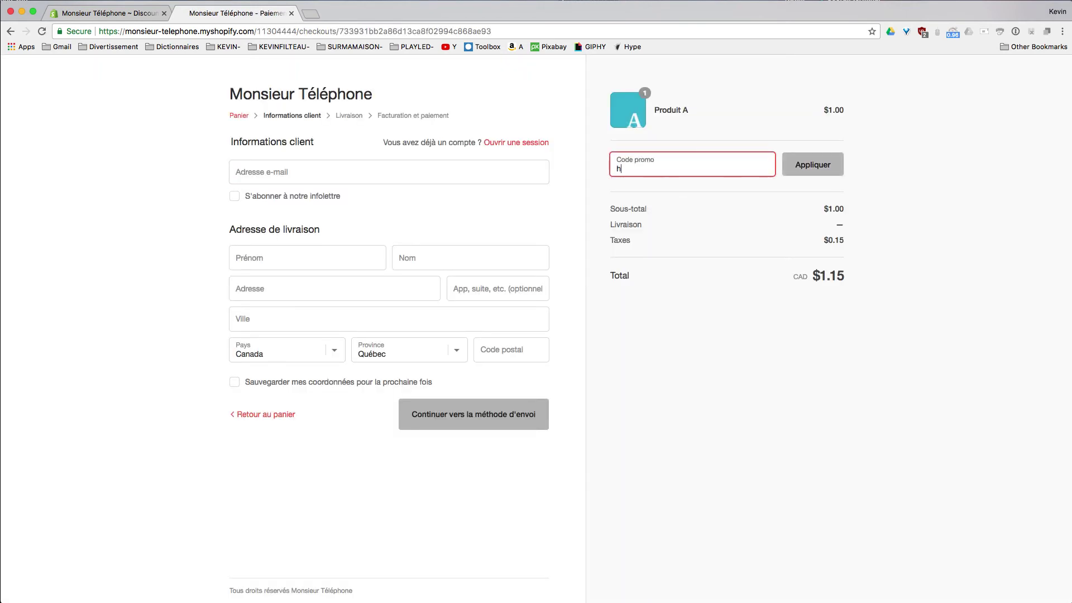
pyautogui.write('alloWEEN')
pyautogui.moveTo(658, 168); pyautogui.dragTo(633, 169)
pyautogui.click(789, 163)
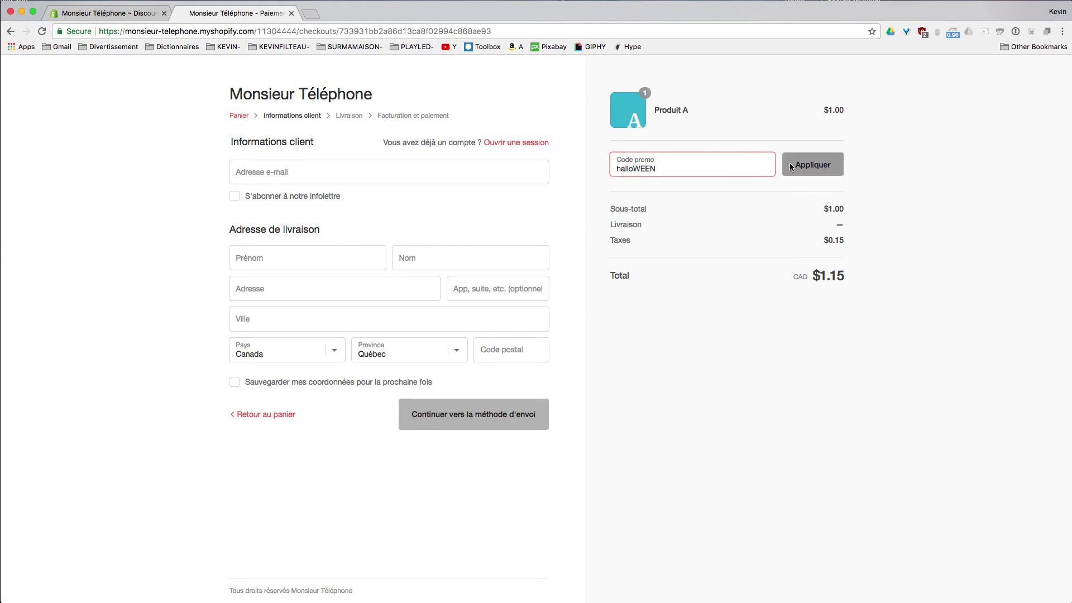